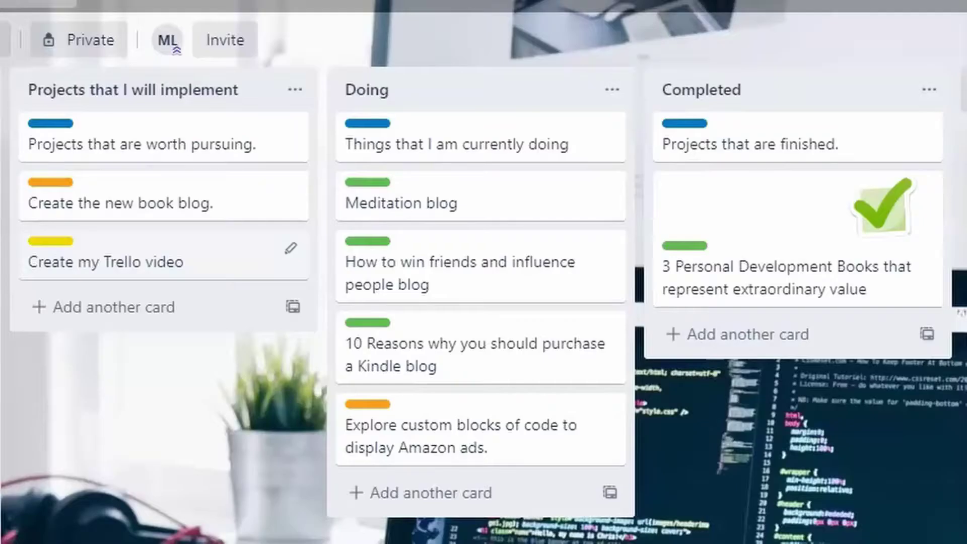
# Drag the 'Create my Trello video' card from the first list into Doing
pyautogui.moveTo(151, 257); pyautogui.dragTo(740, 201)
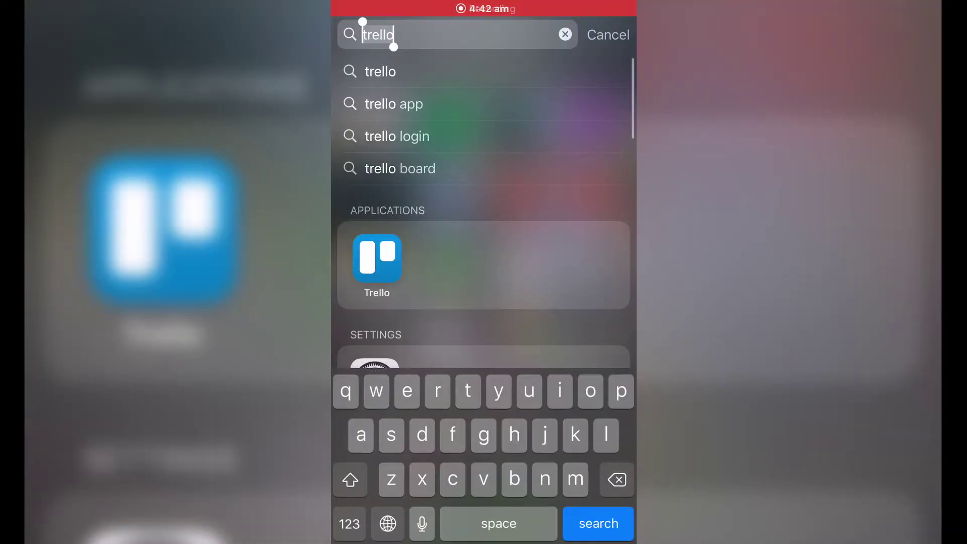
# In the Trello app, add a 'Finish agenda' card to Ideas & questions on Numeracy Committee Ashfield
pyautogui.click(377, 258)
pyautogui.click(463, 154)
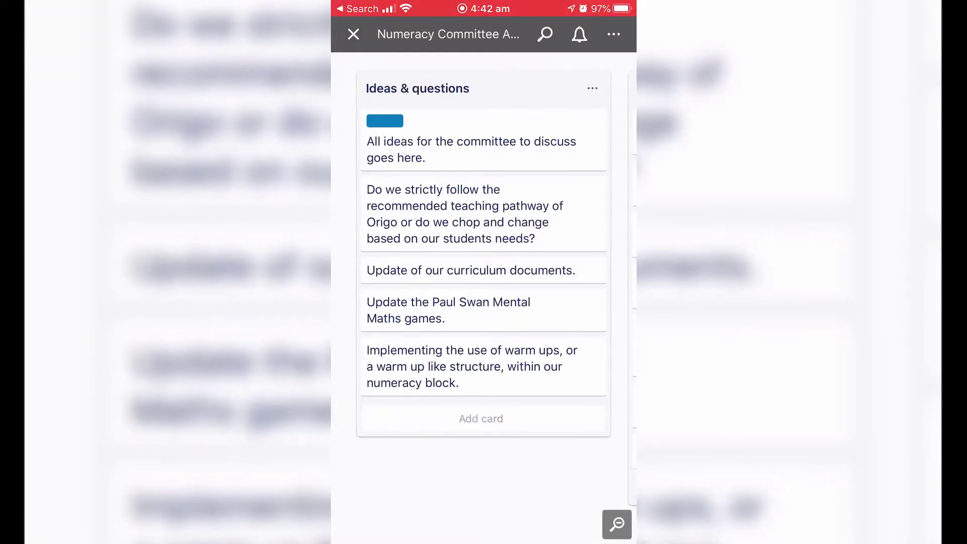
pyautogui.click(481, 418)
pyautogui.write('Finish agend')
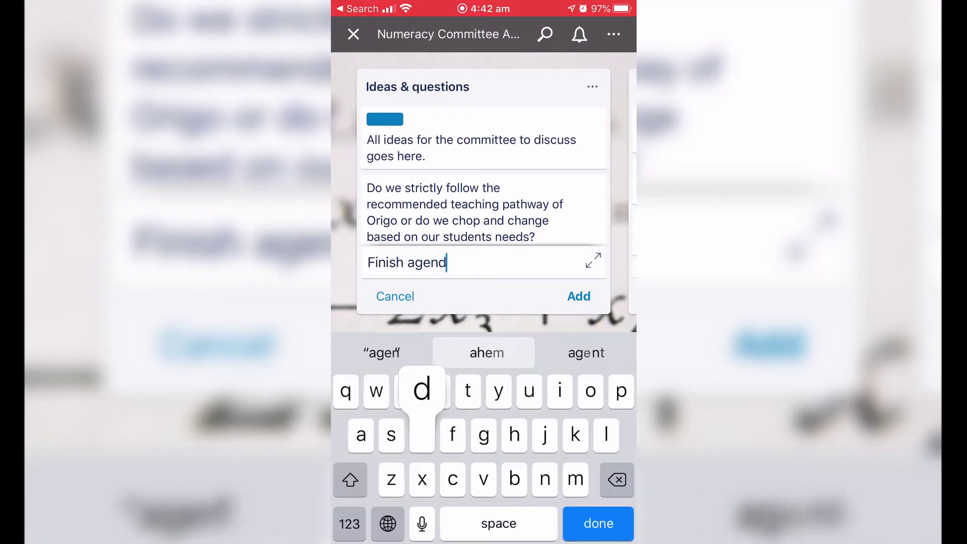
pyautogui.write('a')
pyautogui.press('Return')
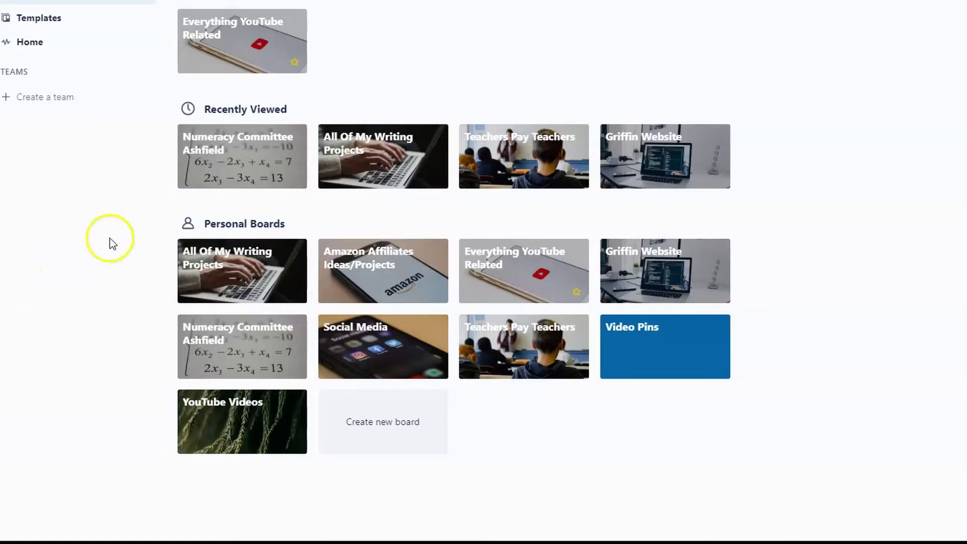
# Open the Numeracy Committee Ashfield tile under Recently Viewed
pyautogui.click(259, 165)
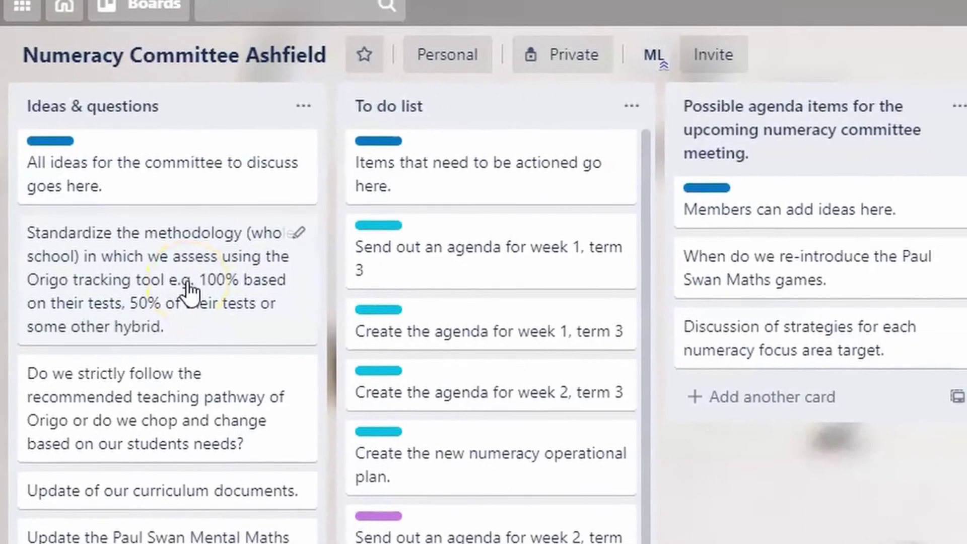
# Drag 'Standardize the methodology' from Ideas & questions to the bottom of Possible agenda items
pyautogui.moveTo(184, 287); pyautogui.dragTo(835, 348)
pyautogui.moveTo(773, 340); pyautogui.dragTo(779, 428)
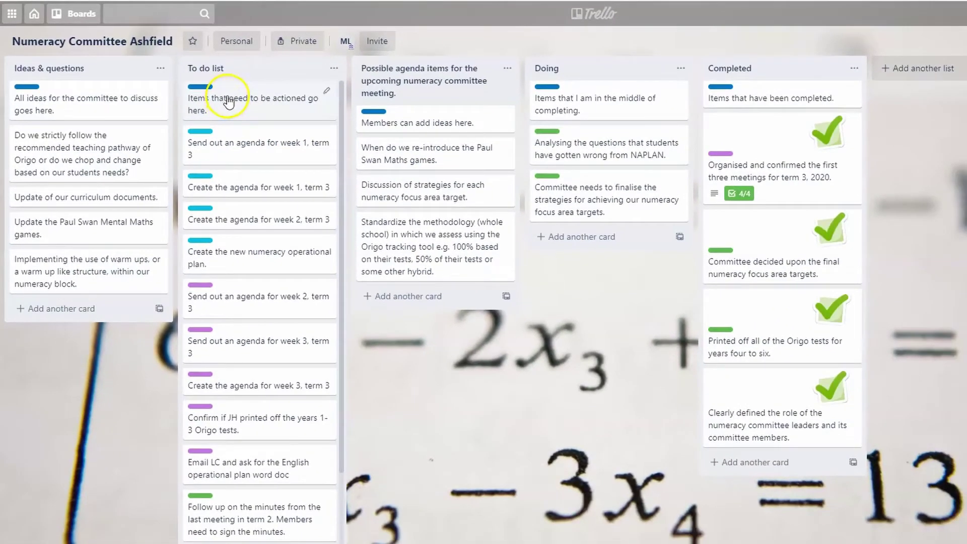
# Check the labels on the first, week 1 and week 2 To do cards, then open 'Follow up on the minutes'
pyautogui.click(274, 114)
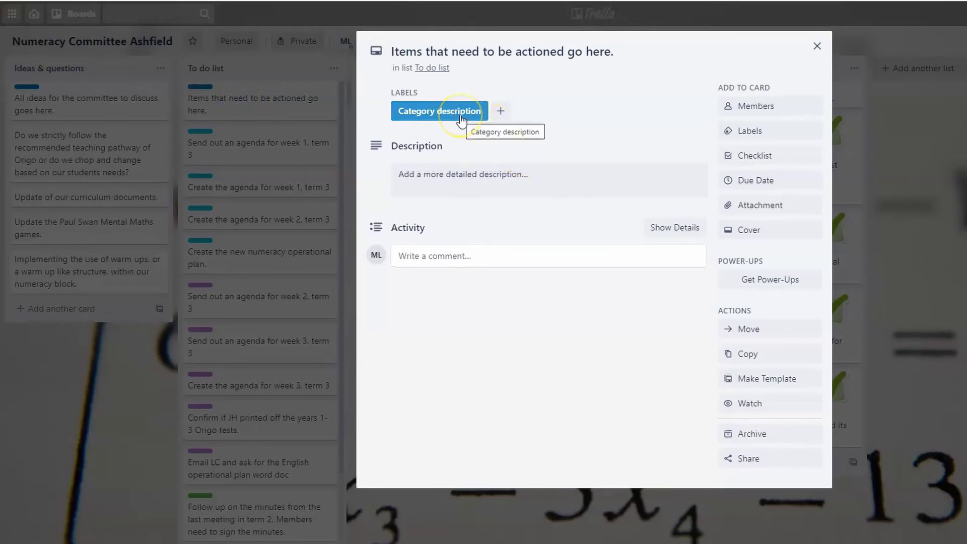
pyautogui.press('Escape')
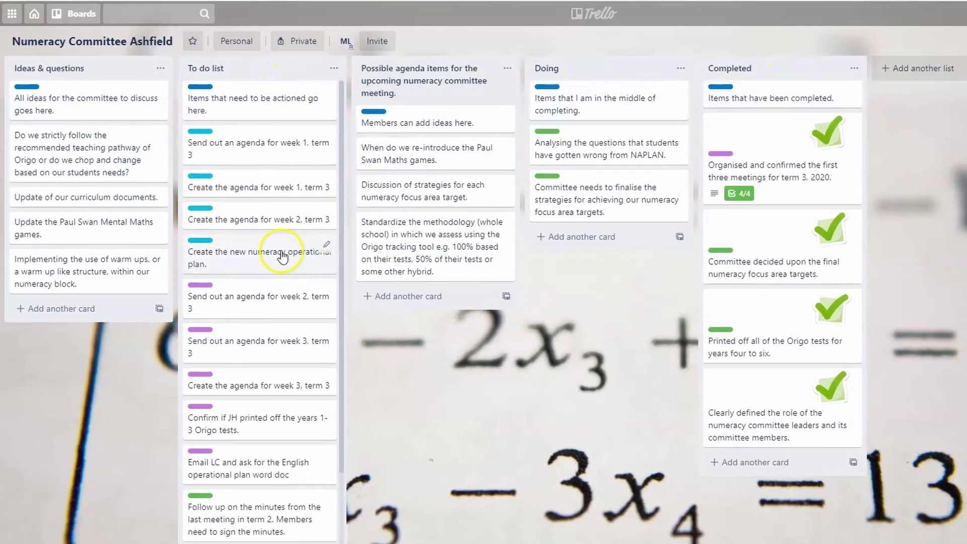
pyautogui.click(199, 147)
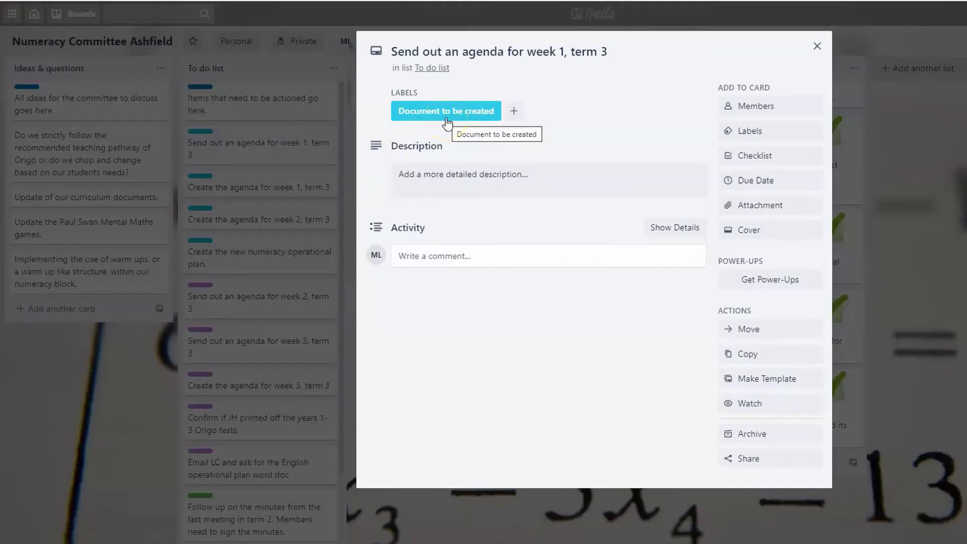
pyautogui.click(292, 177)
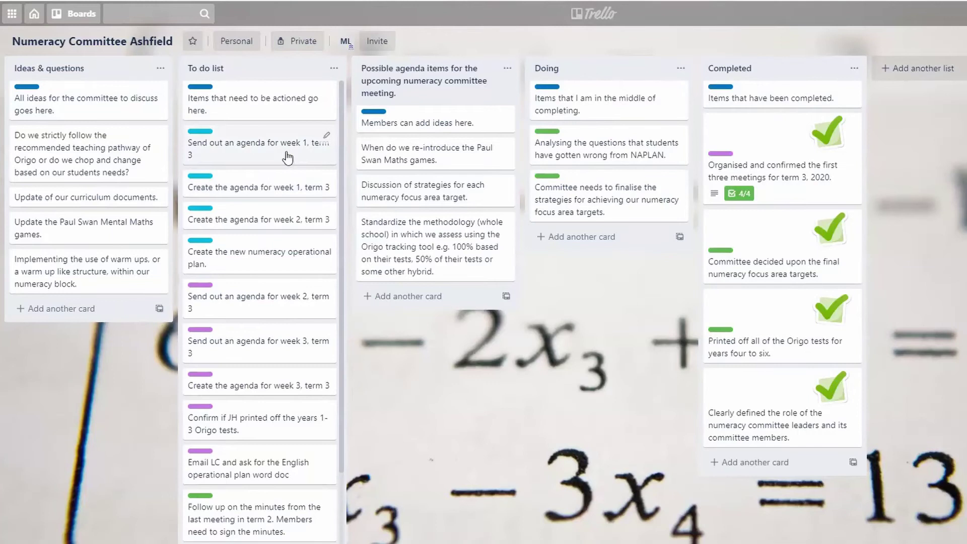
pyautogui.click(276, 232)
pyautogui.scroll(-2, 276, 233)
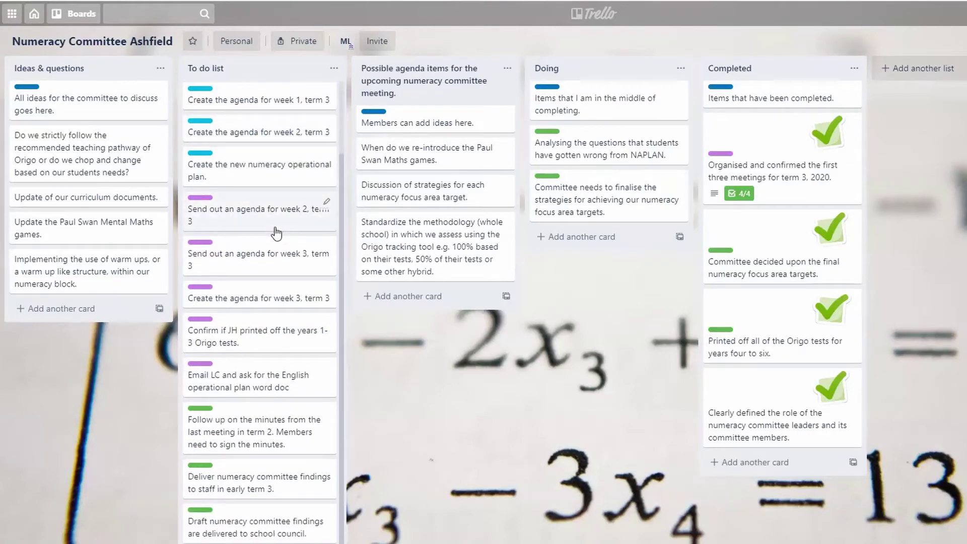
pyautogui.click(276, 217)
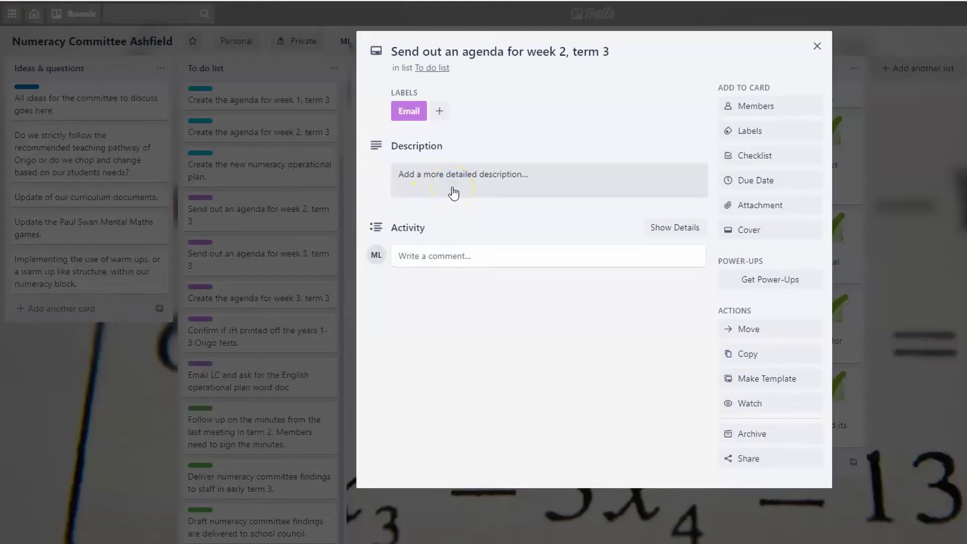
pyautogui.click(295, 203)
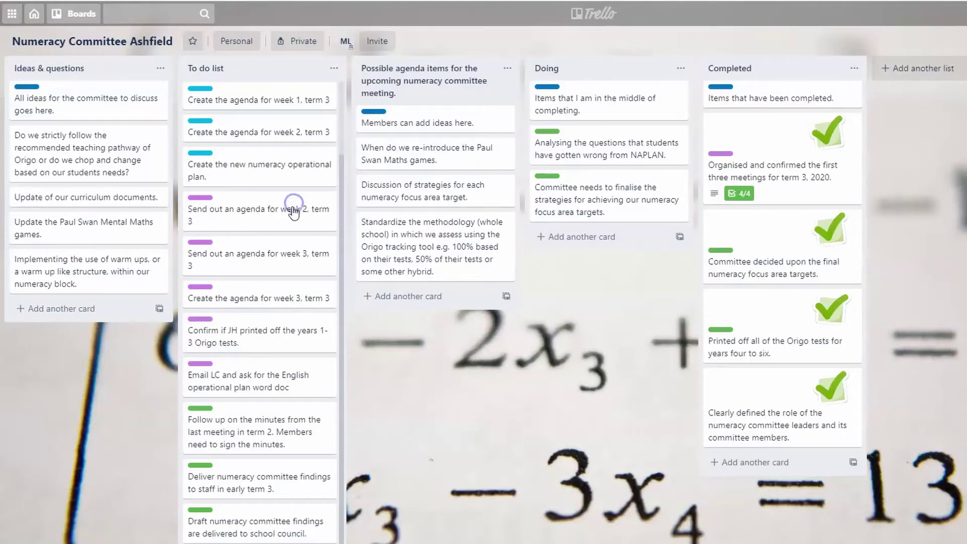
pyautogui.click(265, 418)
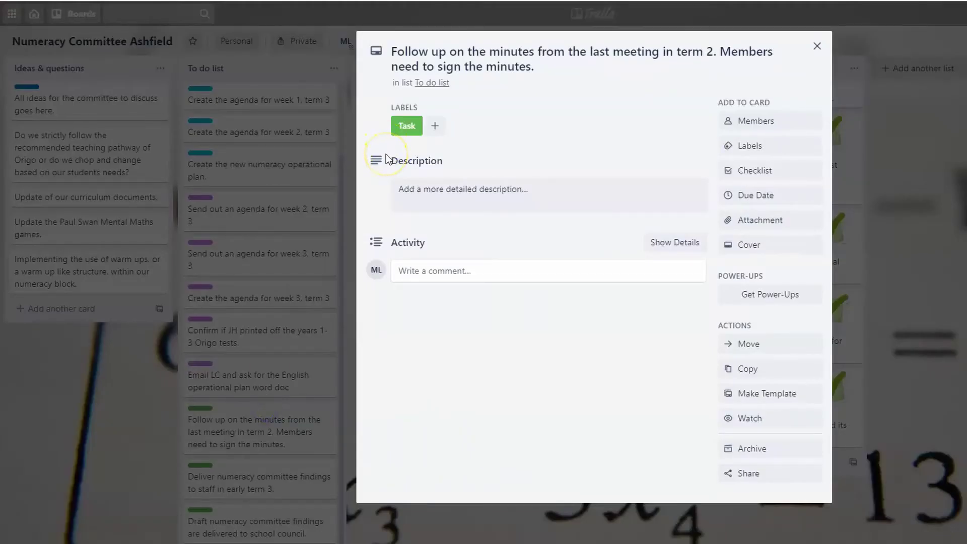
# Browse the card's Labels, Members and Due Date options without changing anything
pyautogui.click(772, 145)
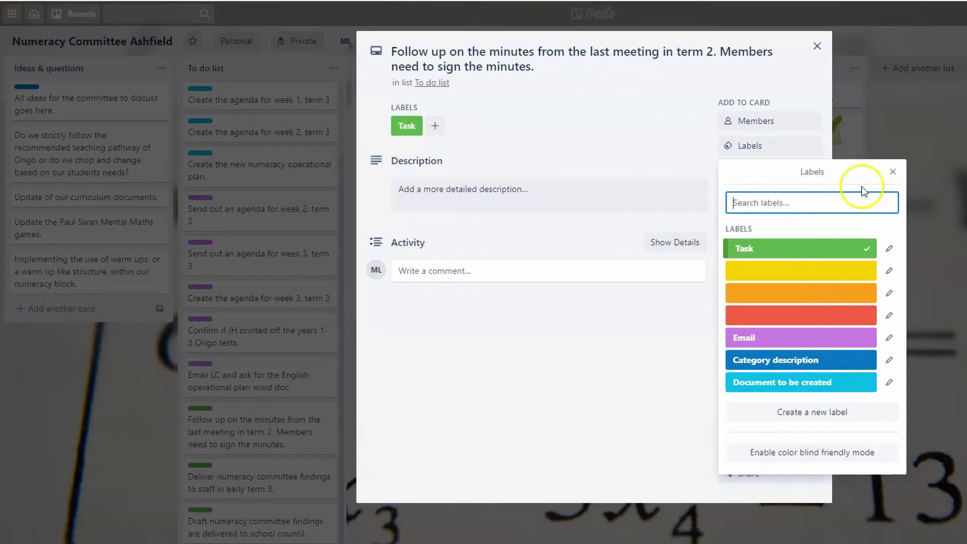
pyautogui.click(891, 173)
pyautogui.click(766, 123)
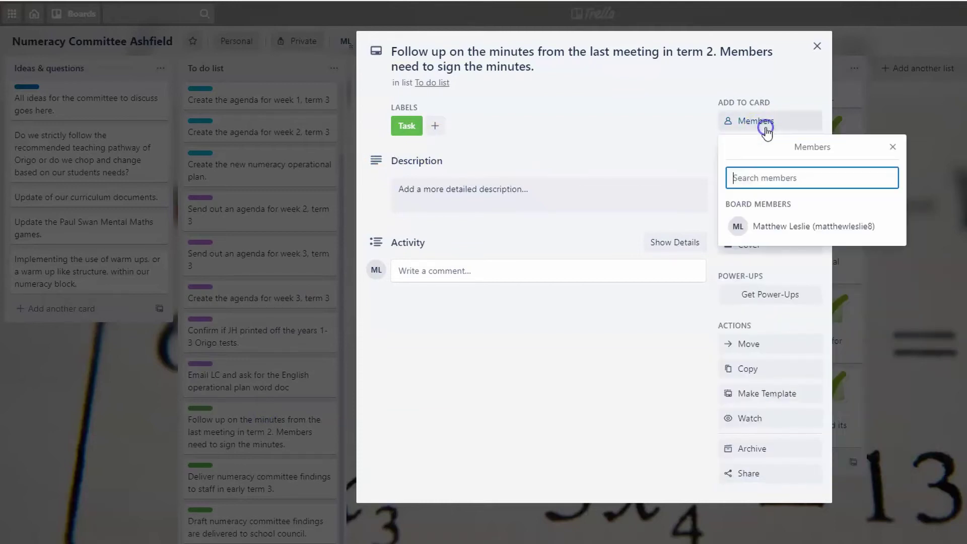
pyautogui.click(891, 147)
pyautogui.click(747, 195)
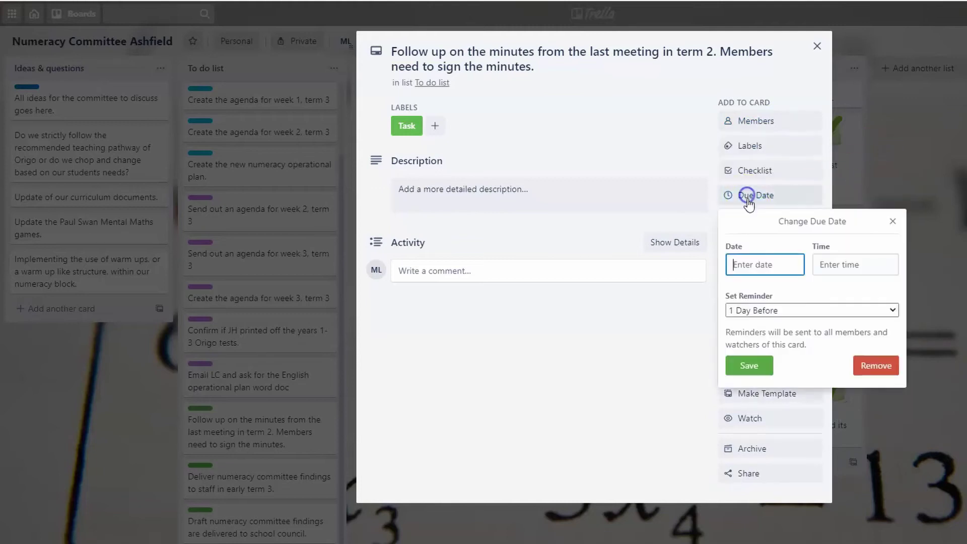
pyautogui.click(892, 225)
# View the Checklist options, then close the card and return to the board
pyautogui.click(780, 176)
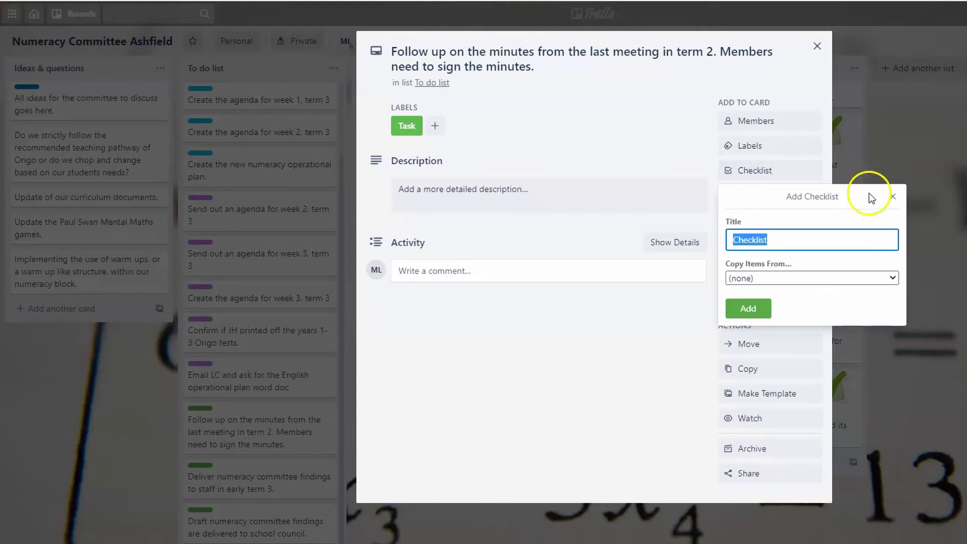
pyautogui.click(891, 199)
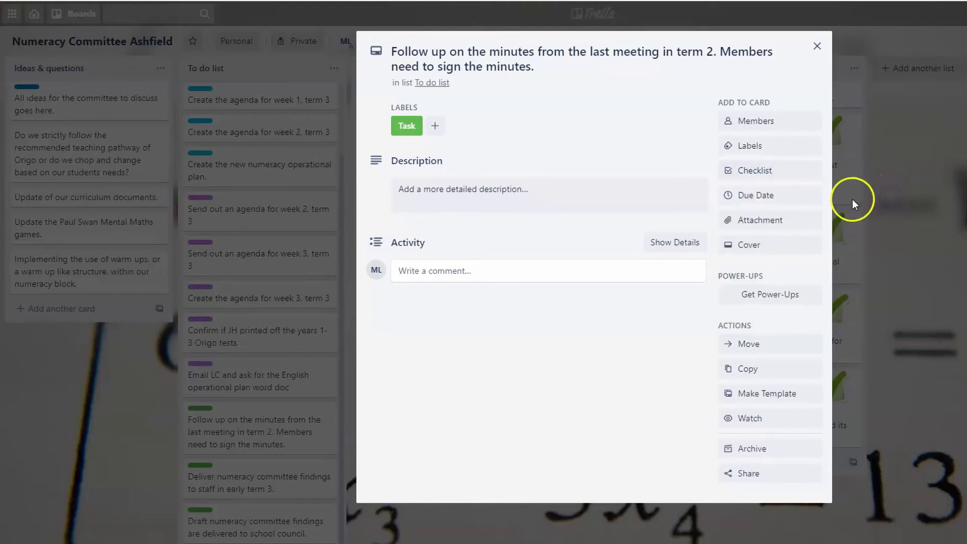
pyautogui.click(749, 245)
pyautogui.click(812, 364)
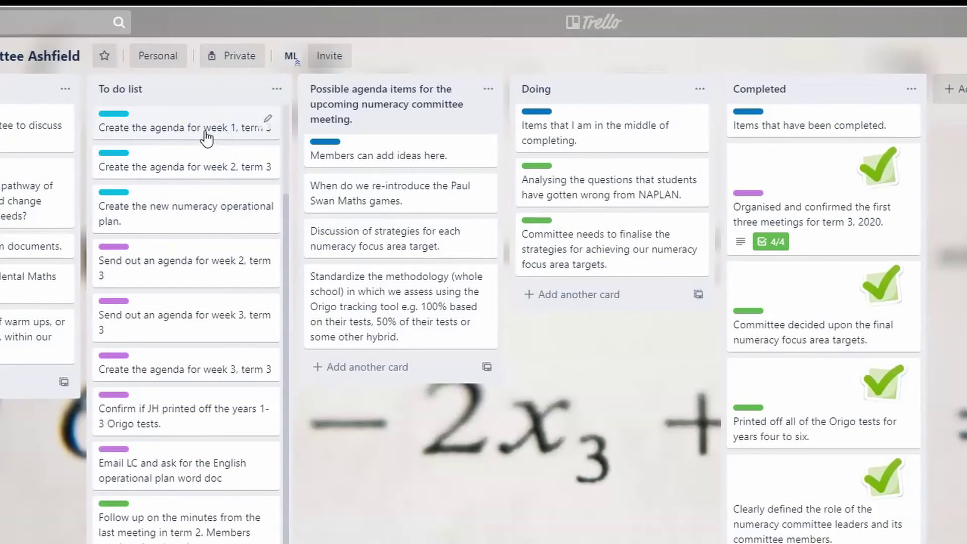
# Move the week 1, term 3 agenda card to Completed and stick a checkmark and a star on it
pyautogui.moveTo(193, 123); pyautogui.dragTo(803, 160)
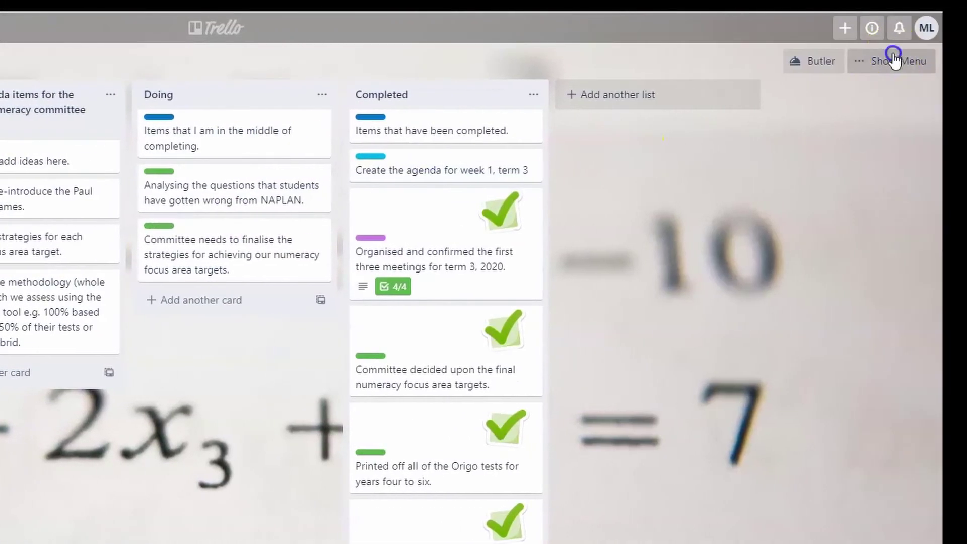
pyautogui.click(894, 57)
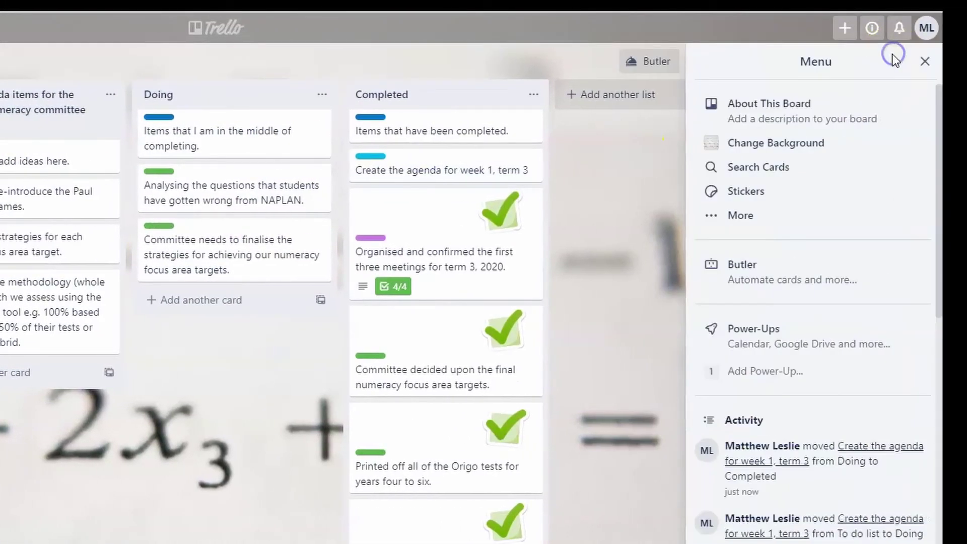
pyautogui.click(781, 196)
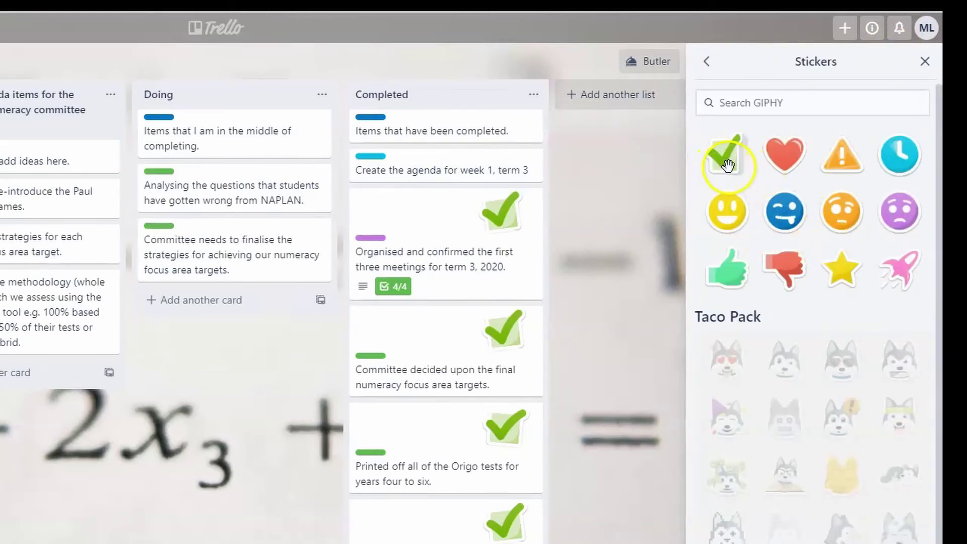
pyautogui.moveTo(727, 164); pyautogui.dragTo(503, 179)
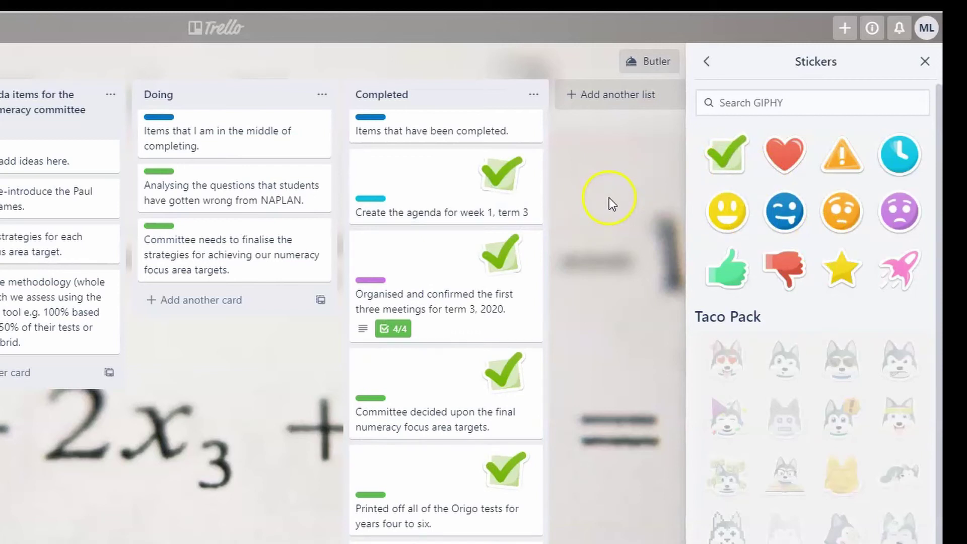
pyautogui.moveTo(841, 267); pyautogui.dragTo(437, 179)
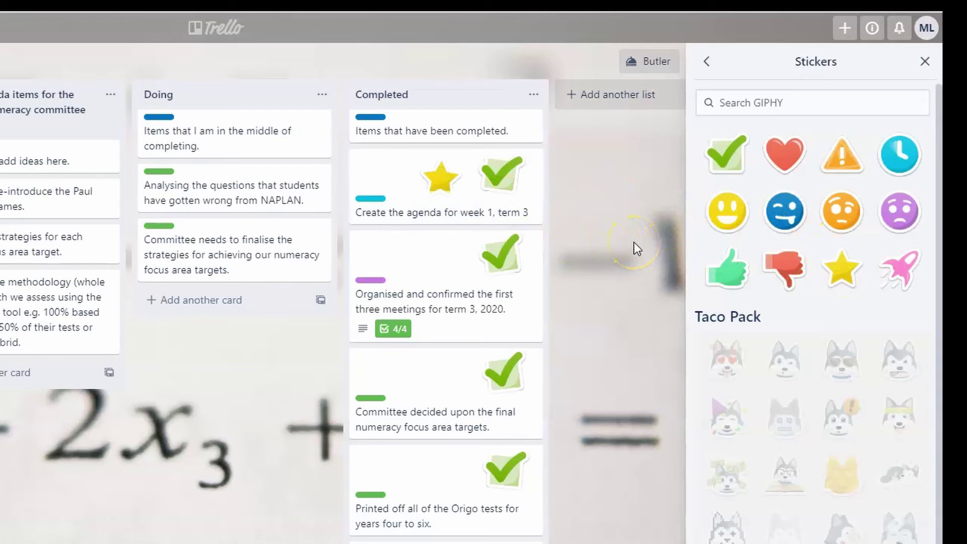
pyautogui.click(624, 225)
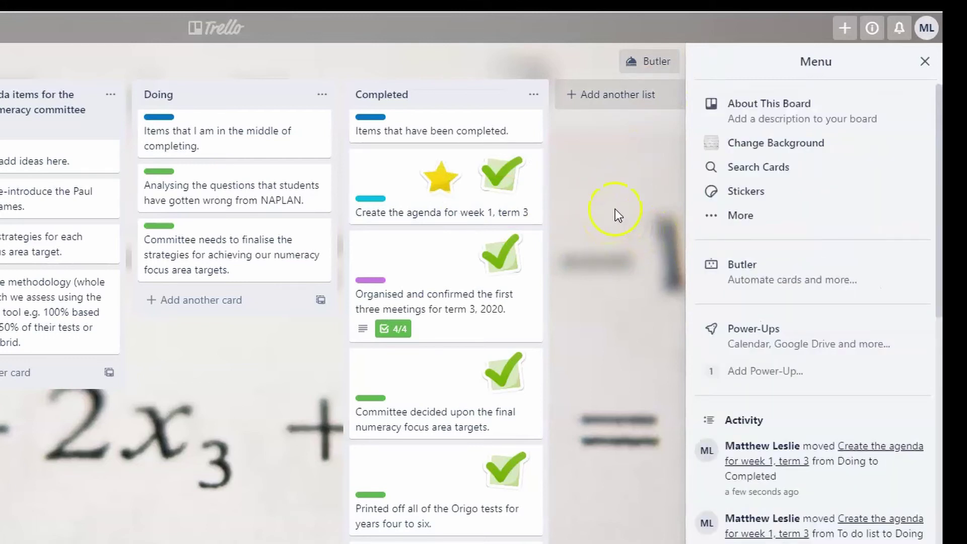
# Search the board's background photos for 'maths'
pyautogui.click(759, 146)
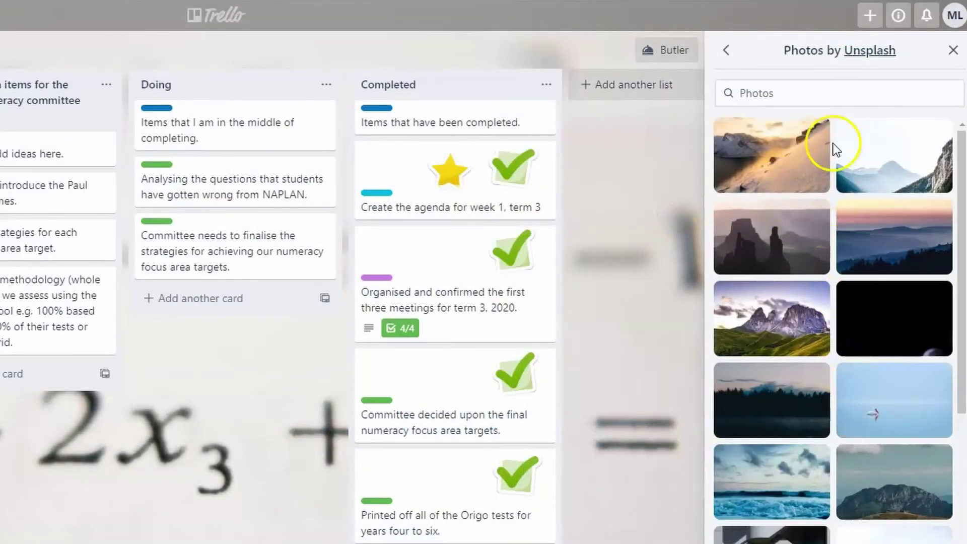
pyautogui.click(831, 98)
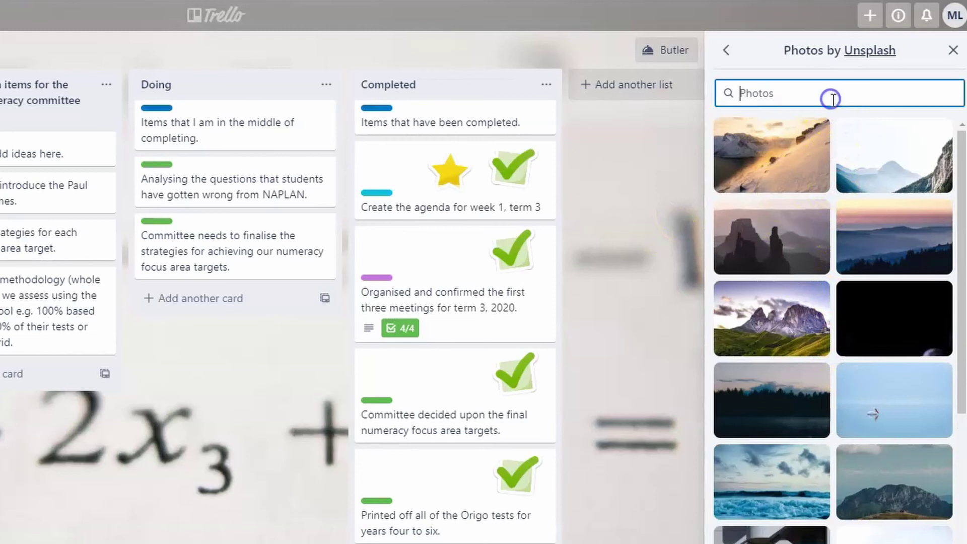
pyautogui.write('ma')
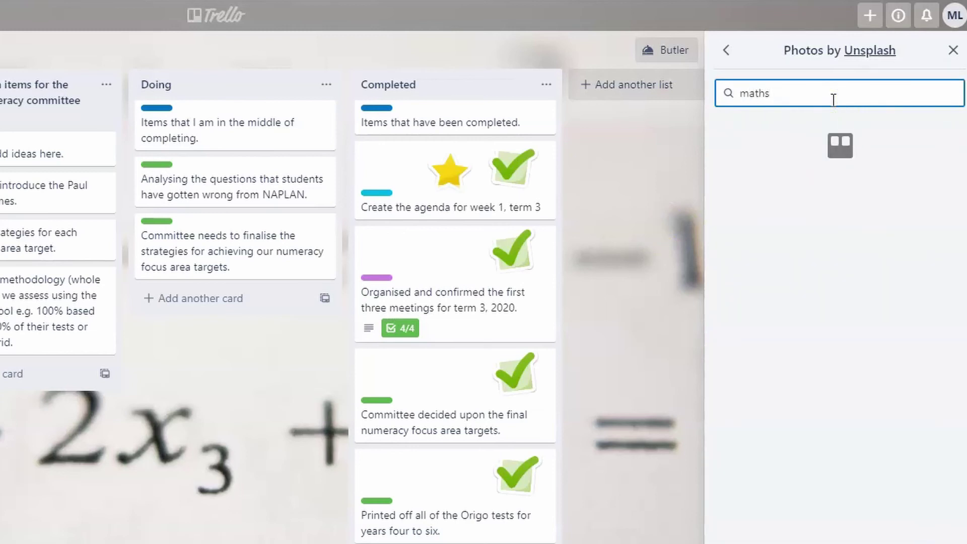
pyautogui.write('ths')
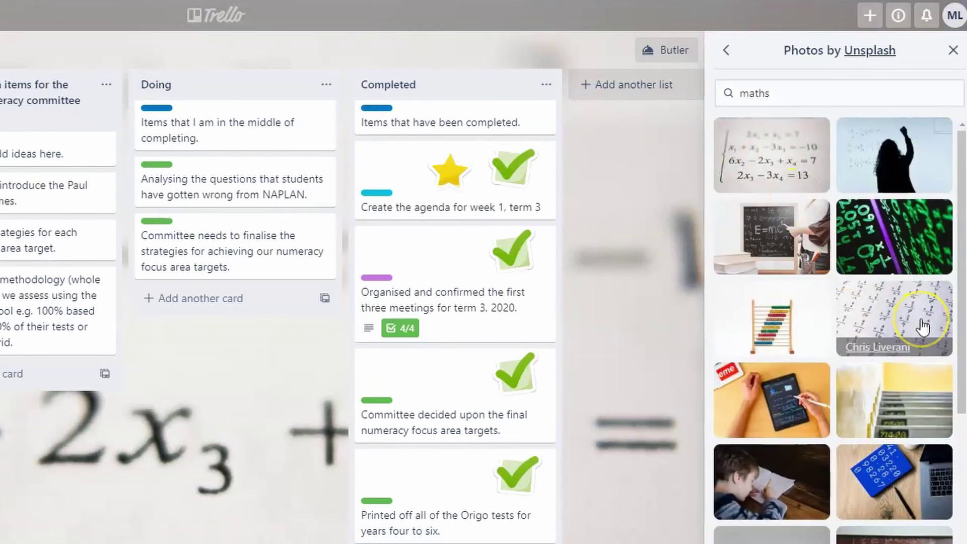